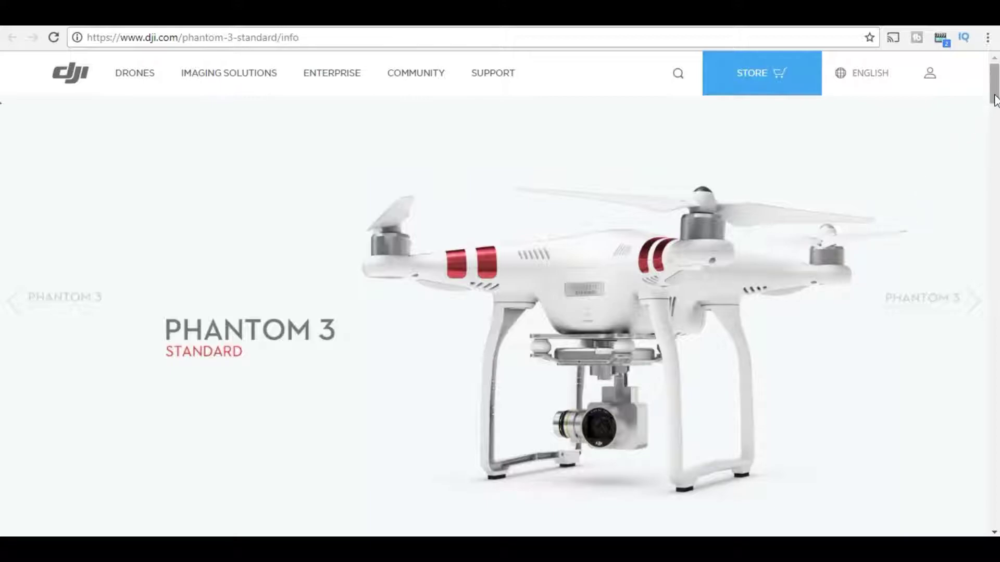
# Open the Phantom 3 Standard downloads section and download the ZIP of firmware v01.09.0200.
pyautogui.scroll(-5, 995, 99)
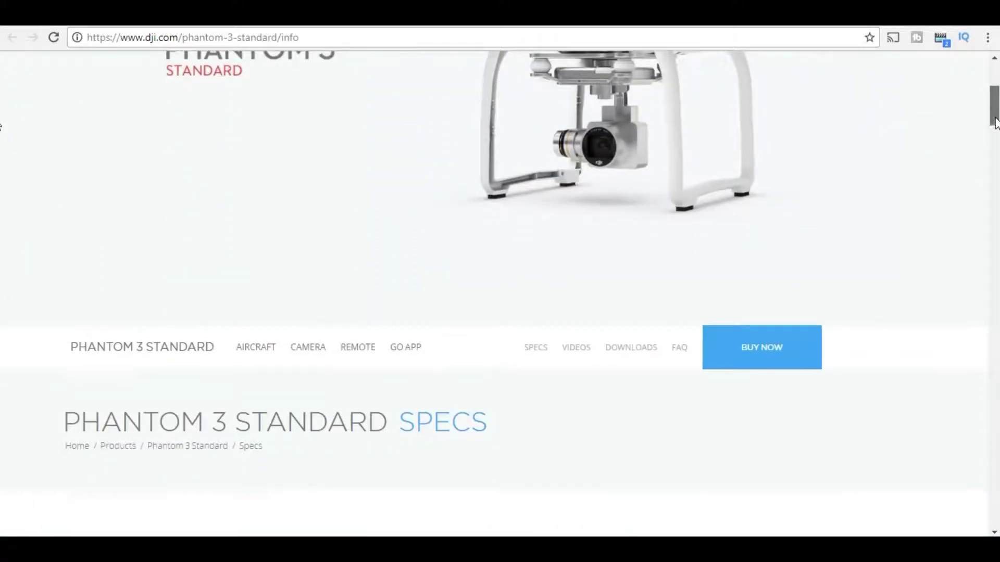
pyautogui.click(619, 345)
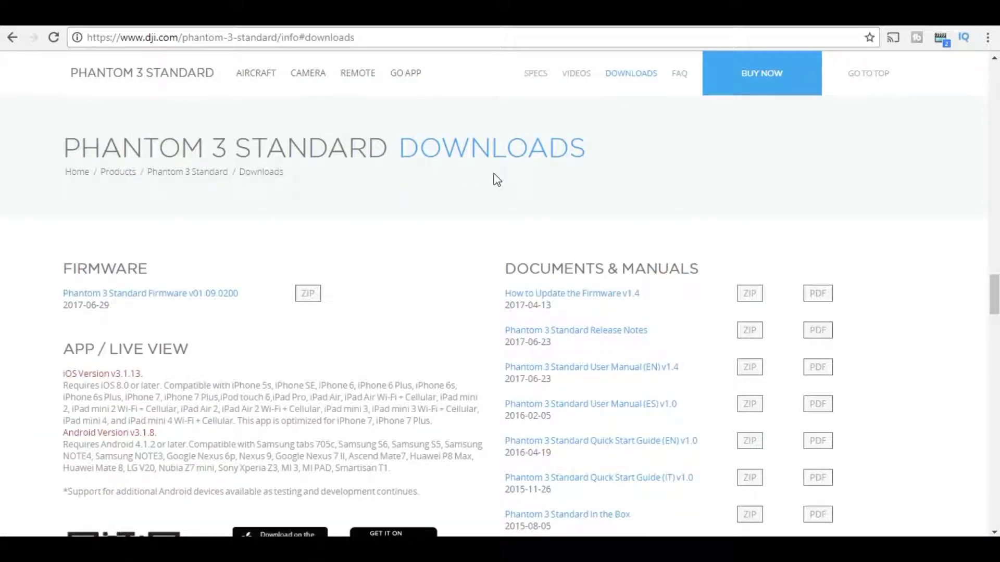
pyautogui.doubleClick(57, 273)
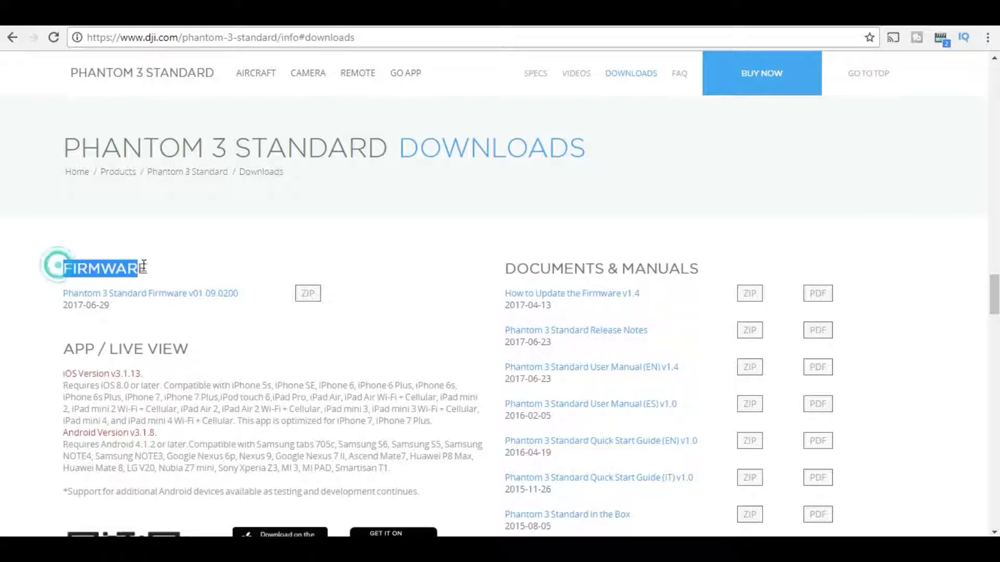
pyautogui.click(189, 263)
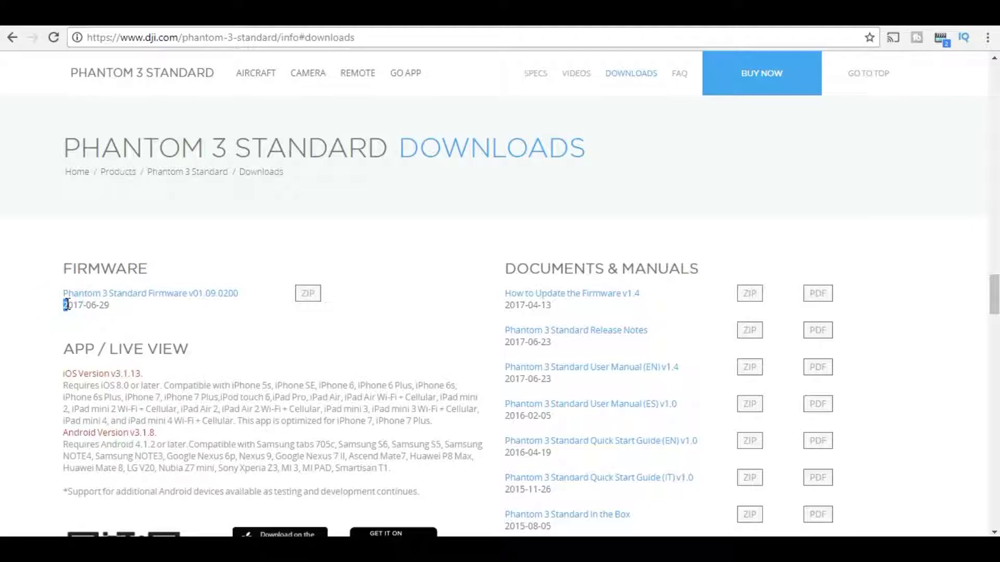
pyautogui.moveTo(65, 305); pyautogui.dragTo(111, 306)
pyautogui.click(118, 304)
pyautogui.click(307, 301)
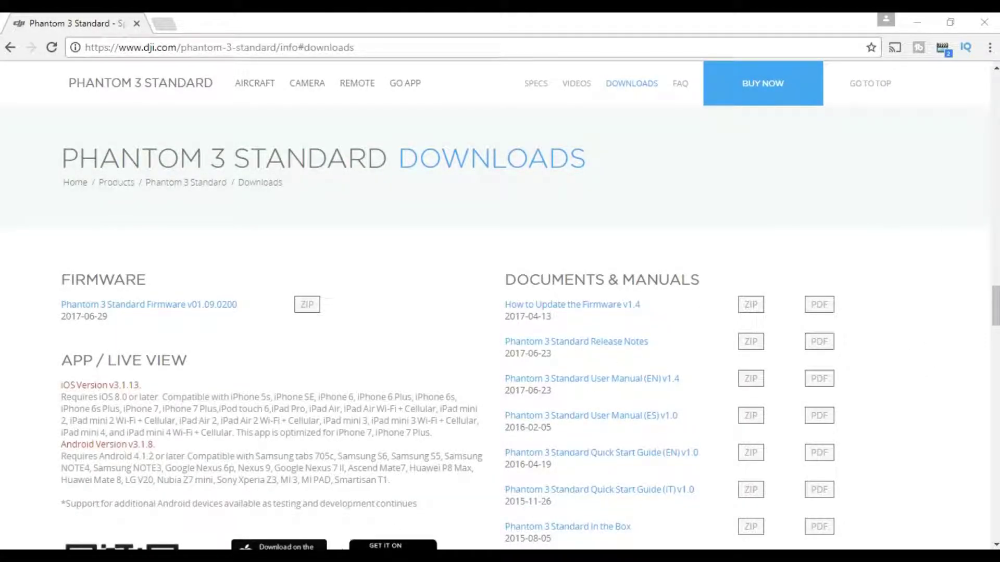
# Switch to File Explorer and show the extracted P3C_FW_V01.09.0200.bin folder in Downloads.
pyautogui.click(376, 556)
pyautogui.click(346, 196)
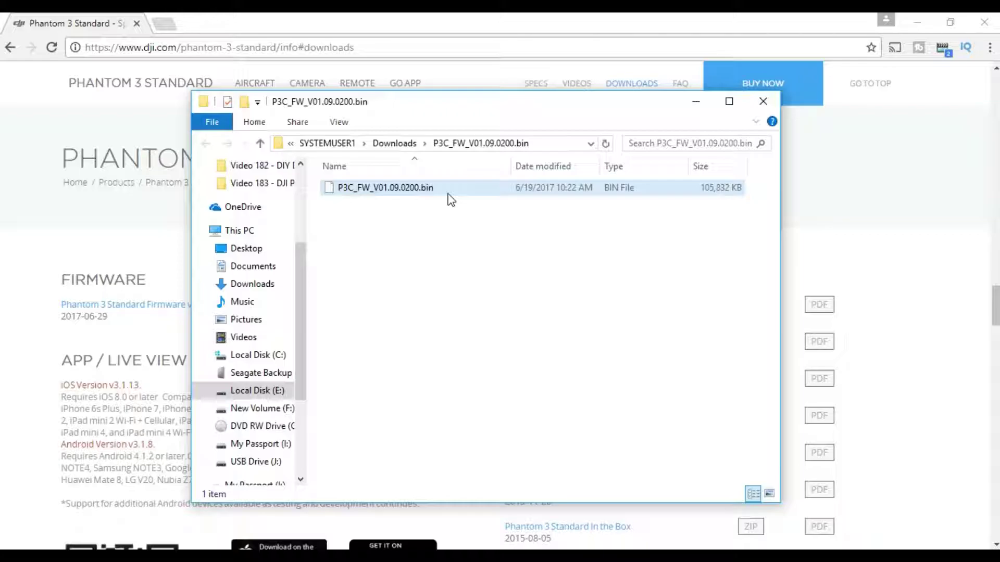
pyautogui.click(428, 225)
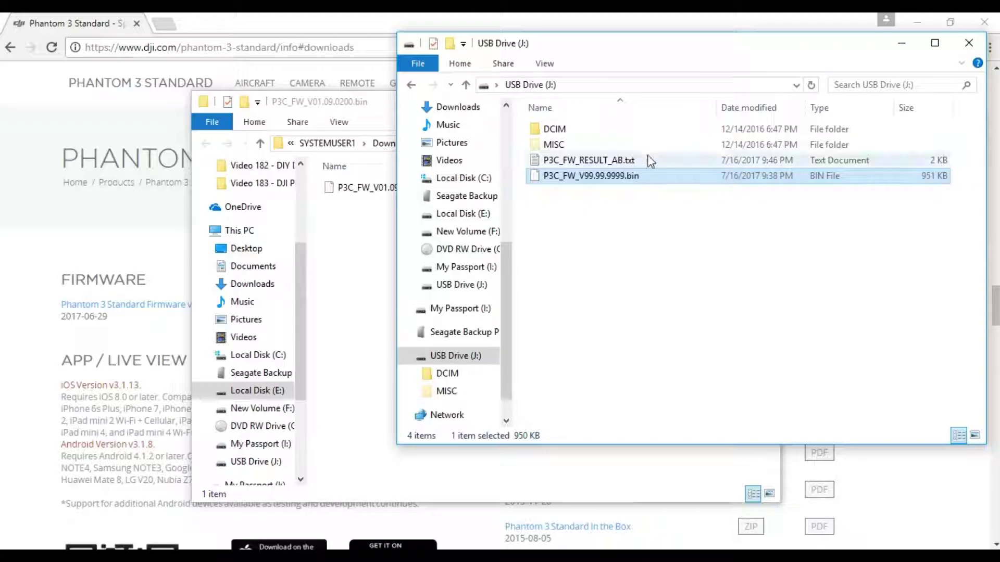
# Rename the old firmware file P3C_FW_V99.99.9999.bin on USB Drive (J:) to P3C_FW_V99.99.9999.bin.old, accepting the extension change.
pyautogui.click(634, 180)
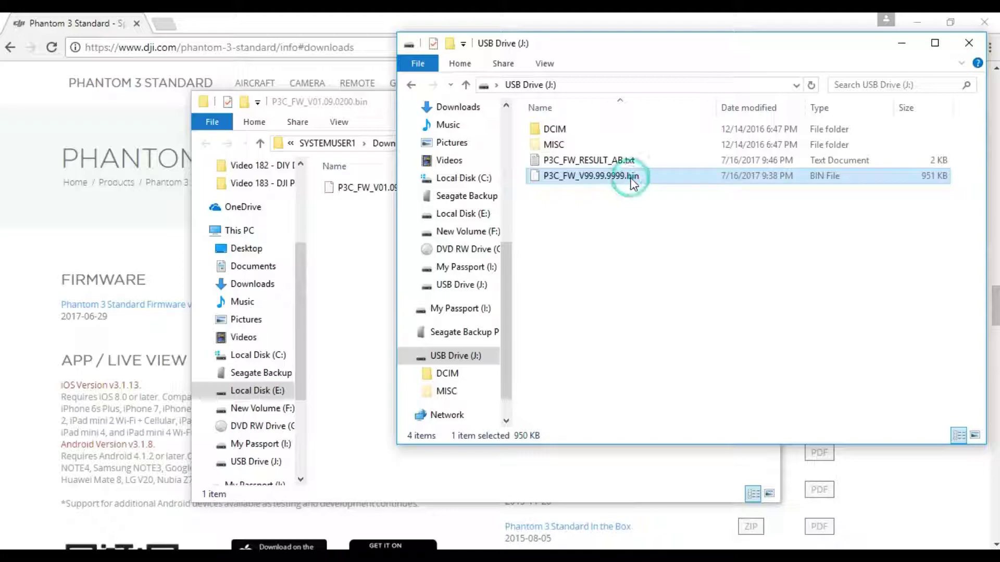
pyautogui.click(632, 177)
pyautogui.write('.99.9999.bin.')
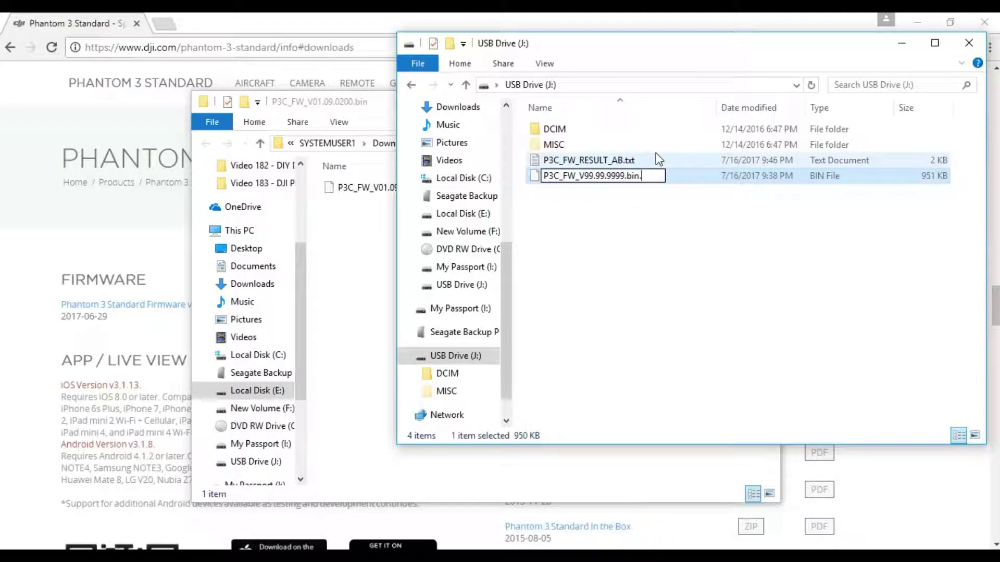
pyautogui.write('old')
pyautogui.press('Return')
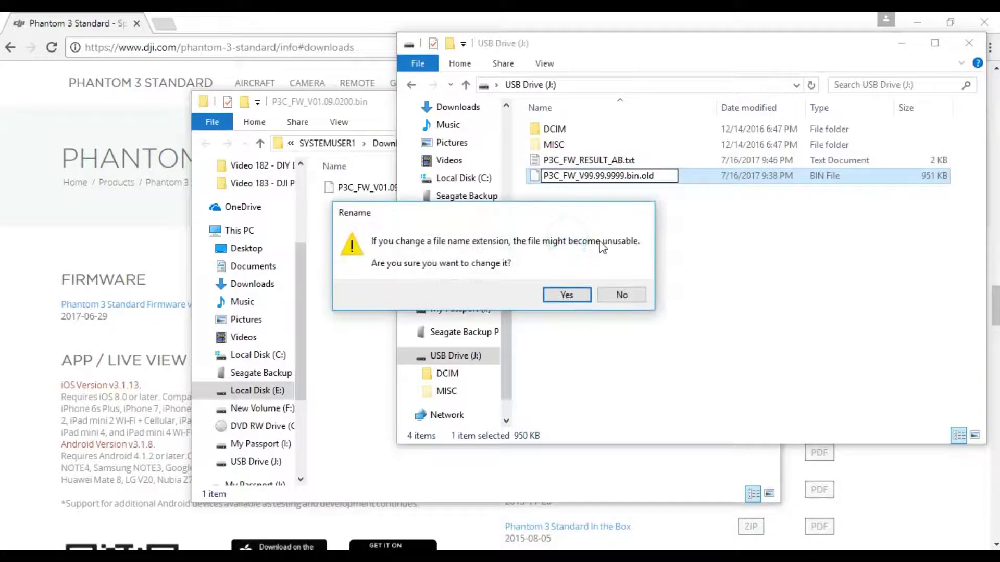
pyautogui.click(567, 295)
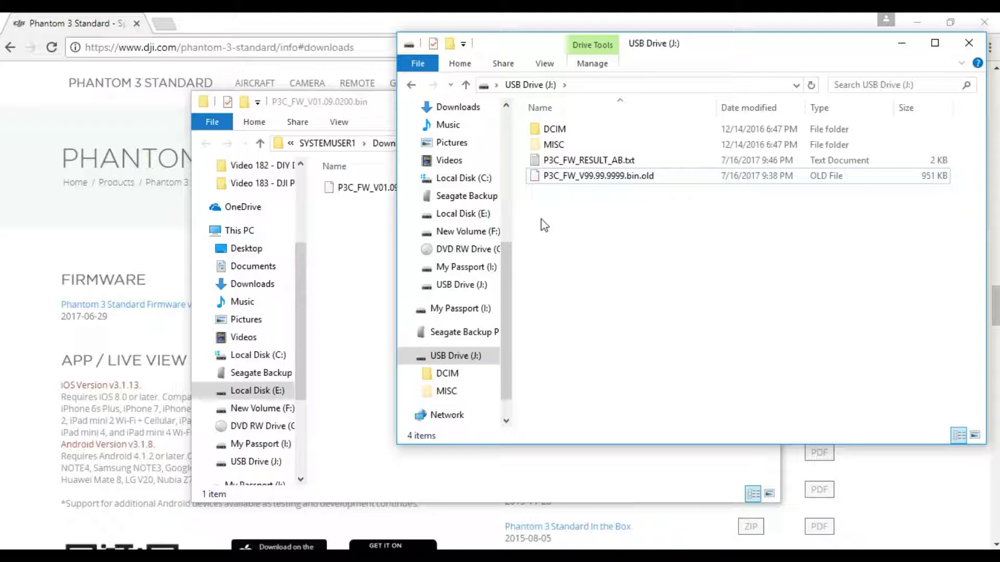
# Copy P3C_FW_V01.09.0200.bin from the extracted downloads folder into the root of USB Drive (J:).
pyautogui.click(358, 247)
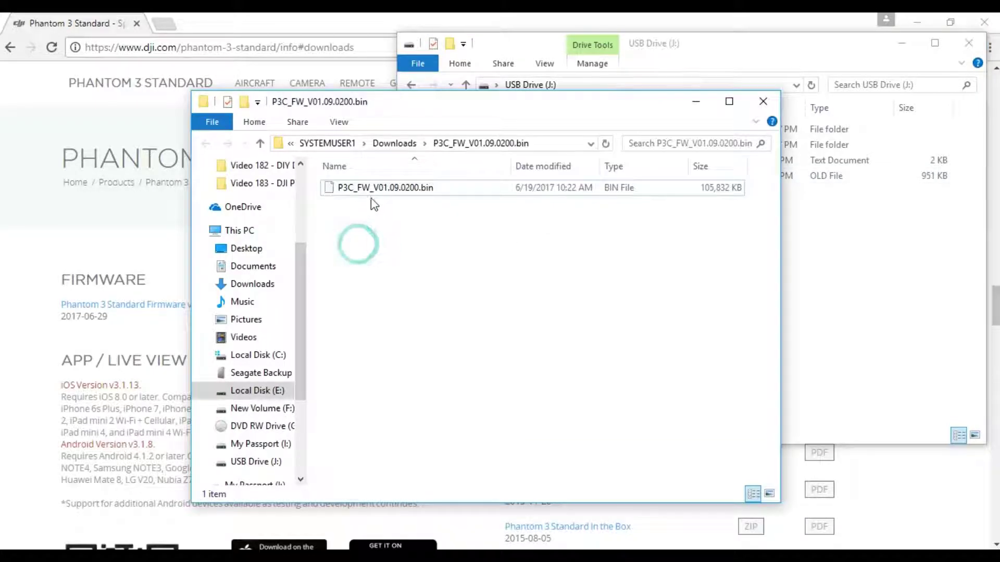
pyautogui.click(373, 190)
pyautogui.rightClick(373, 190)
pyautogui.click(408, 462)
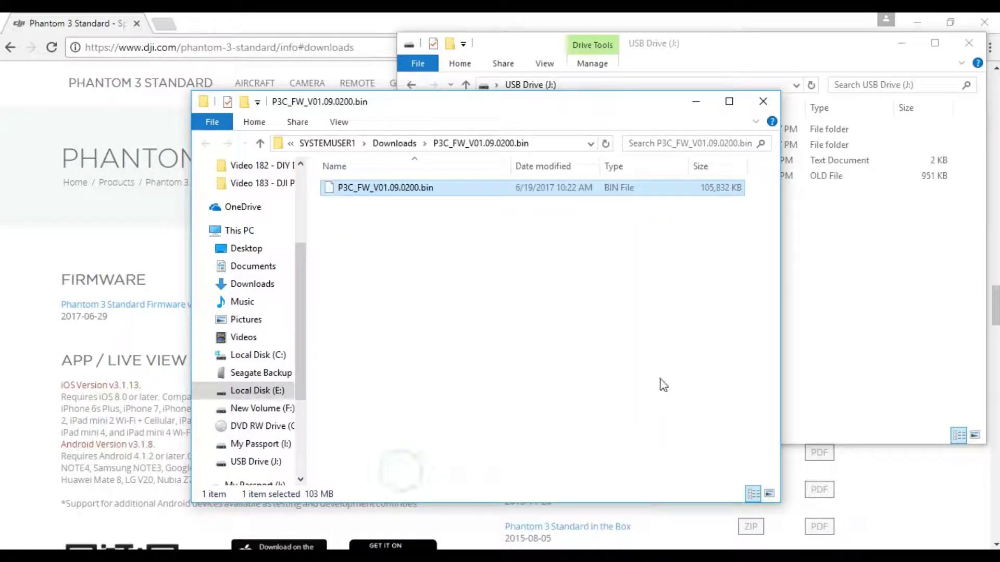
pyautogui.click(815, 315)
pyautogui.rightClick(636, 248)
pyautogui.click(665, 367)
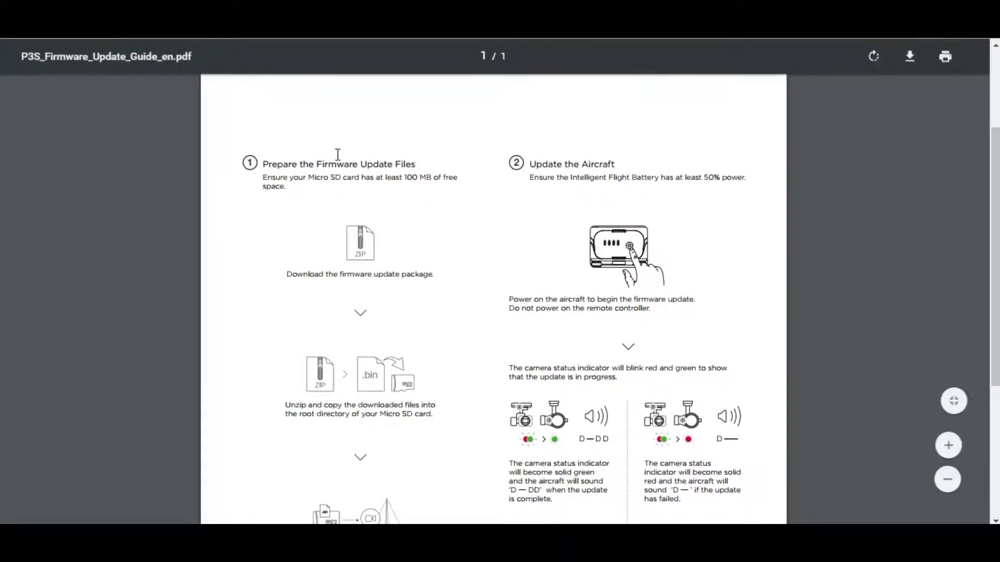
# Read through the file preparation and aircraft update instructions in P3S_Firmware_Update_Guide_en.pdf.
pyautogui.scroll(-2, 321, 239)
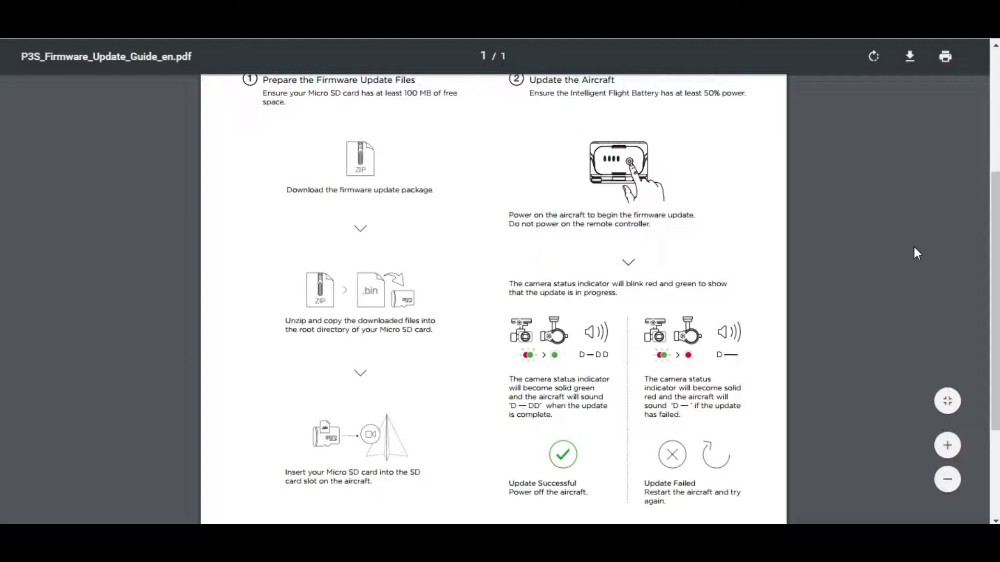
pyautogui.scroll(-1, 993, 273)
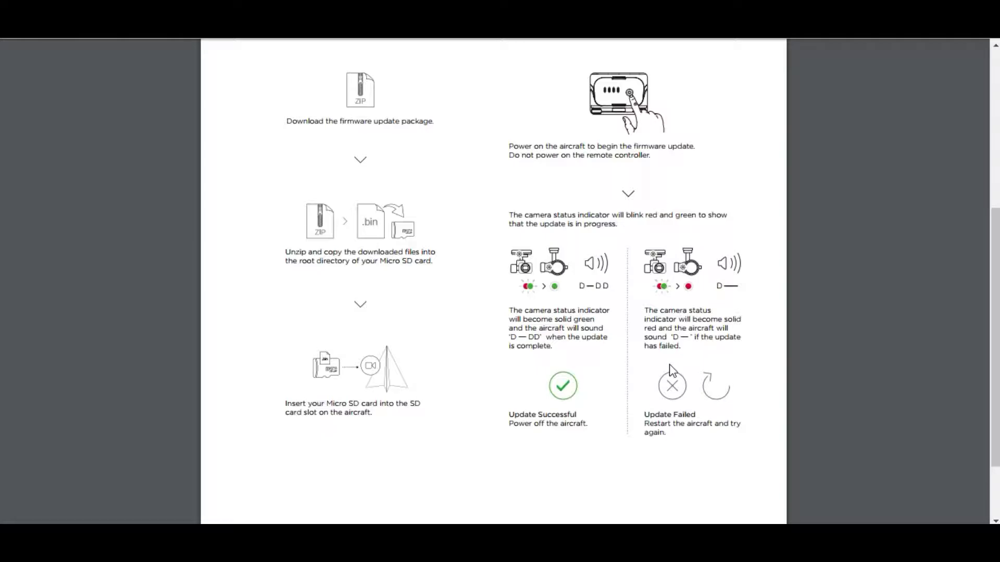
# Check the last entry of P3C_FW_RESULT_AB.txt on Removable Disk (J:), and close the log and the drive window.
pyautogui.hotkey('alt', 'Tab')
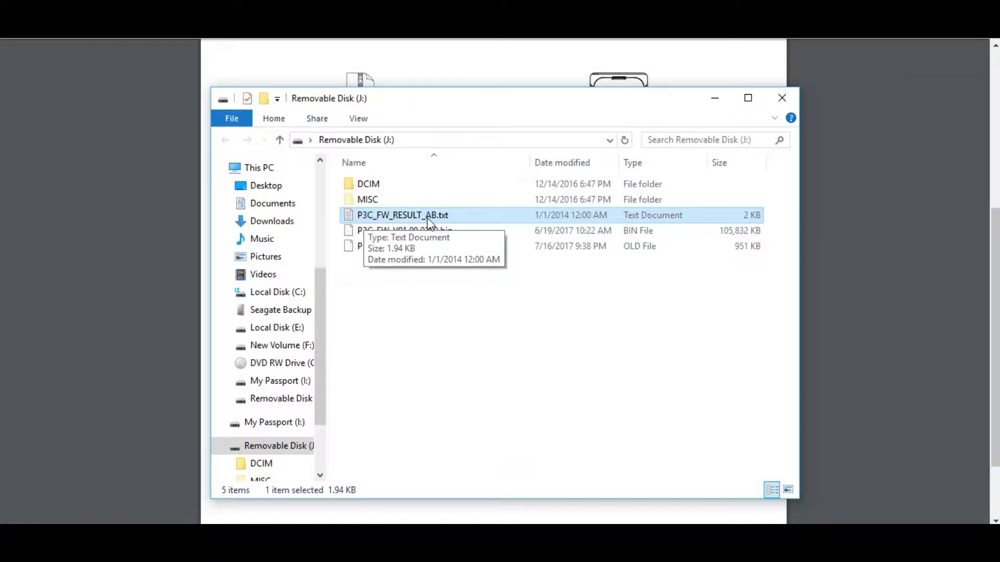
pyautogui.doubleClick(454, 216)
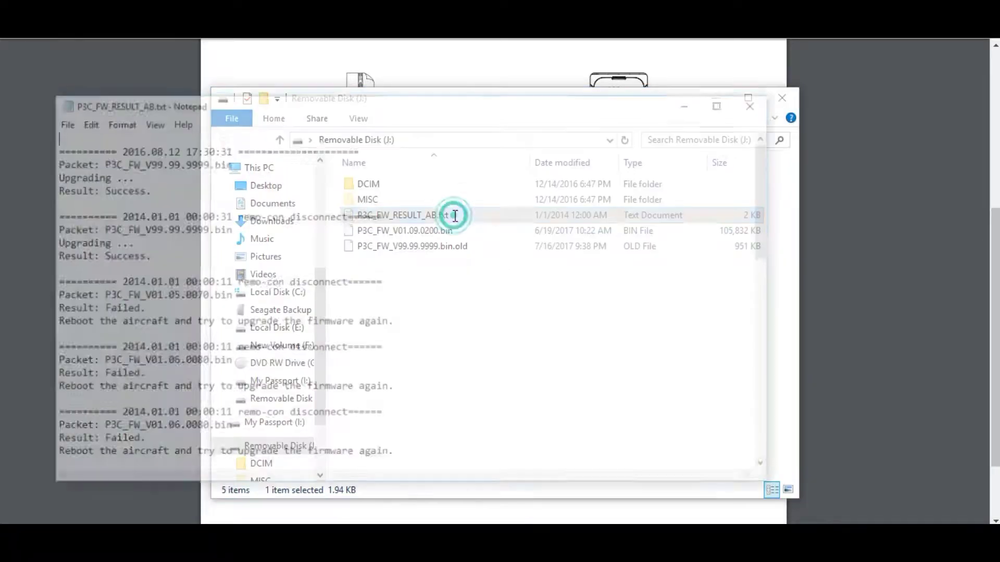
pyautogui.moveTo(764, 224); pyautogui.dragTo(770, 431)
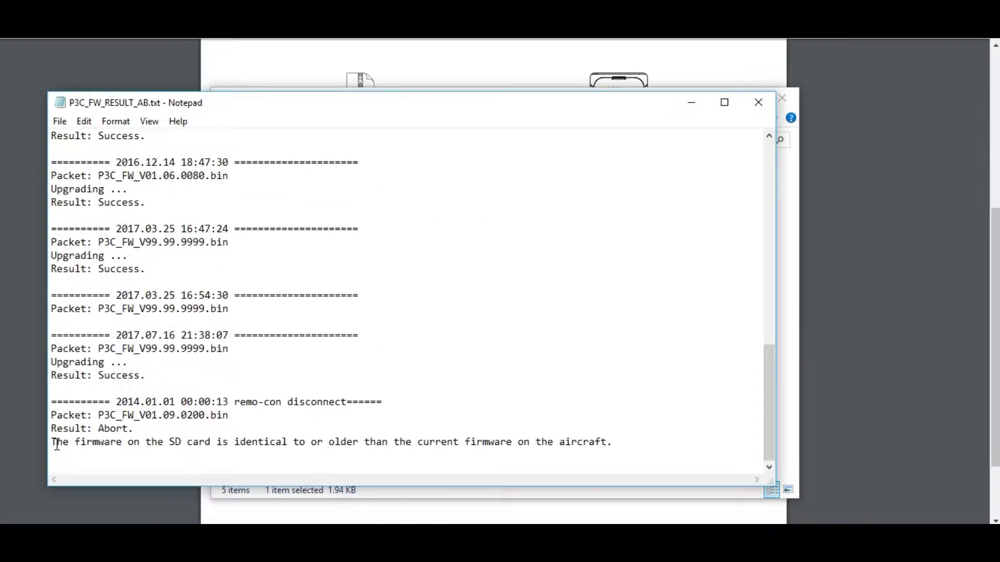
pyautogui.moveTo(53, 446); pyautogui.dragTo(612, 446)
pyautogui.click(119, 428)
pyautogui.click(750, 101)
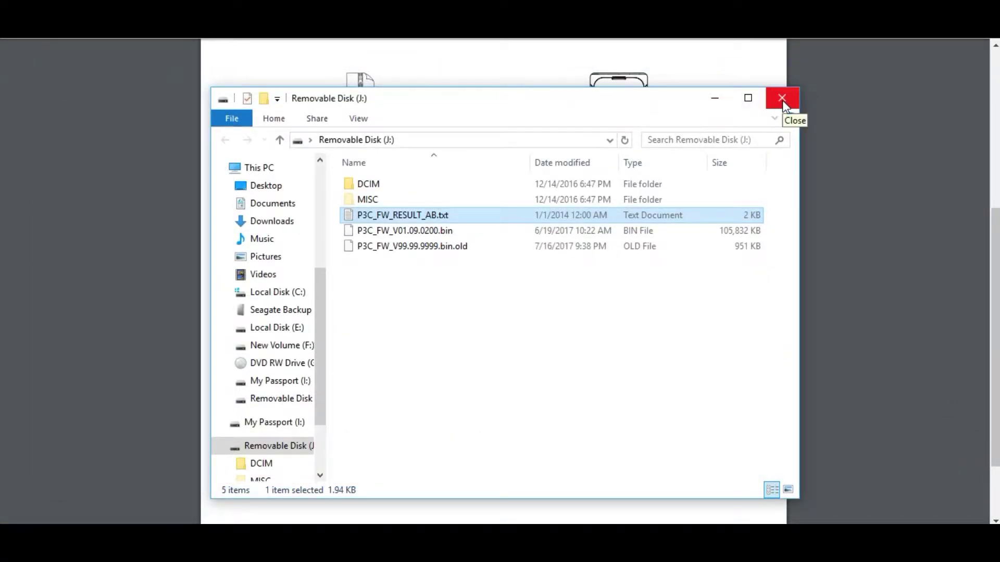
pyautogui.click(783, 99)
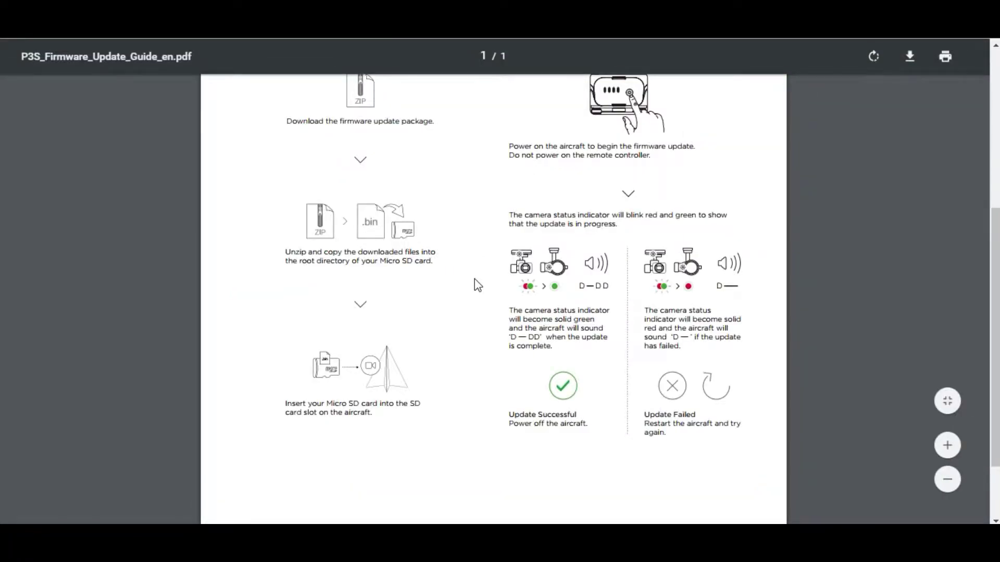